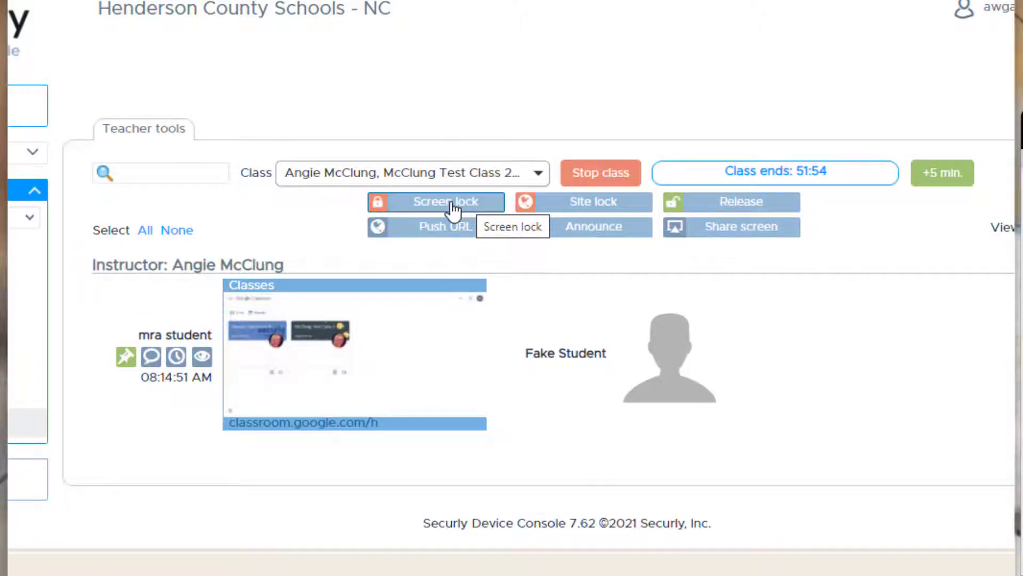
Lock all class Chromebook screens, replacing the default message with 'Look up, everyone!'
left_click(453, 209)
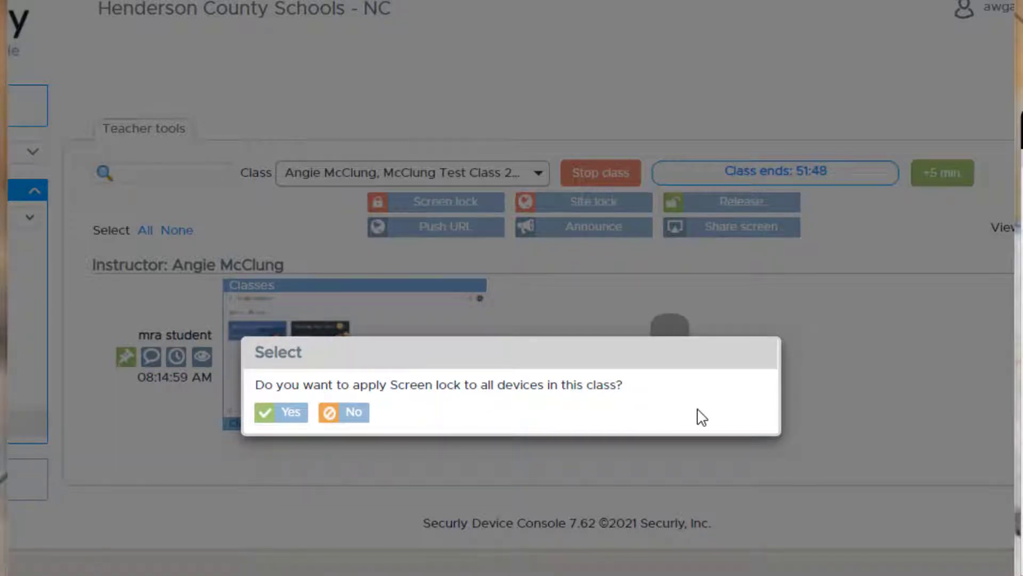
left_click(276, 414)
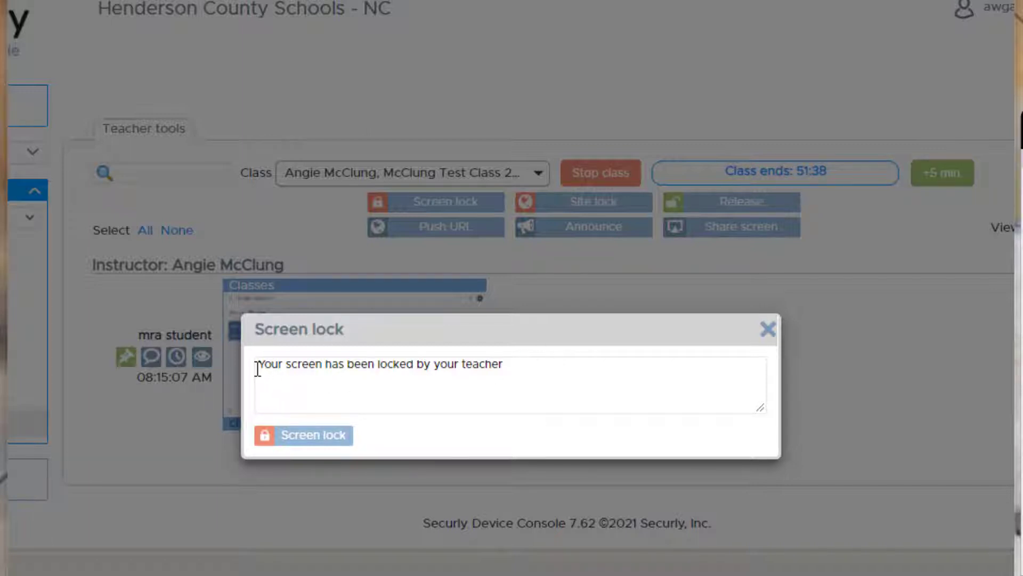
triple_click(535, 361)
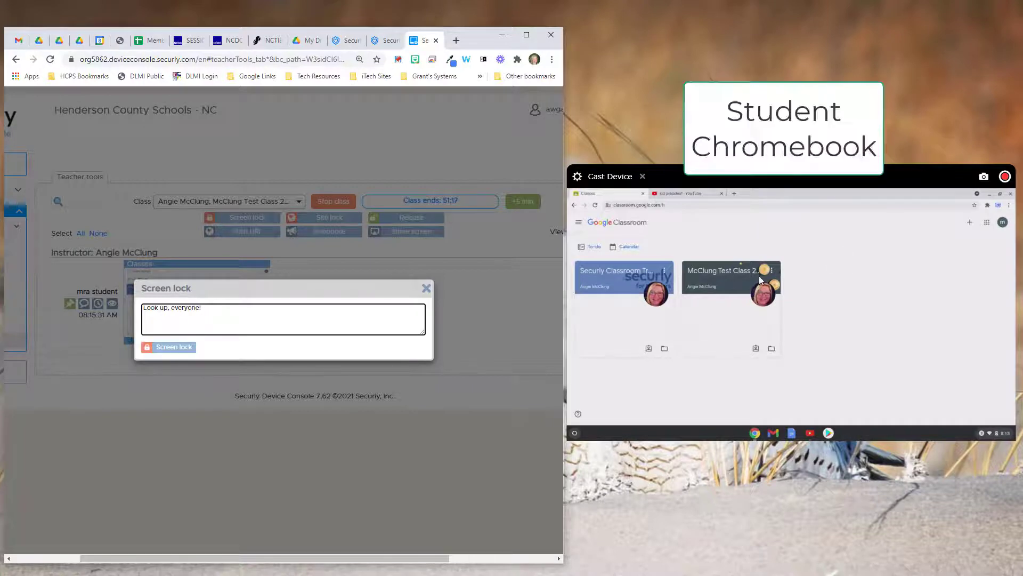
left_click(168, 347)
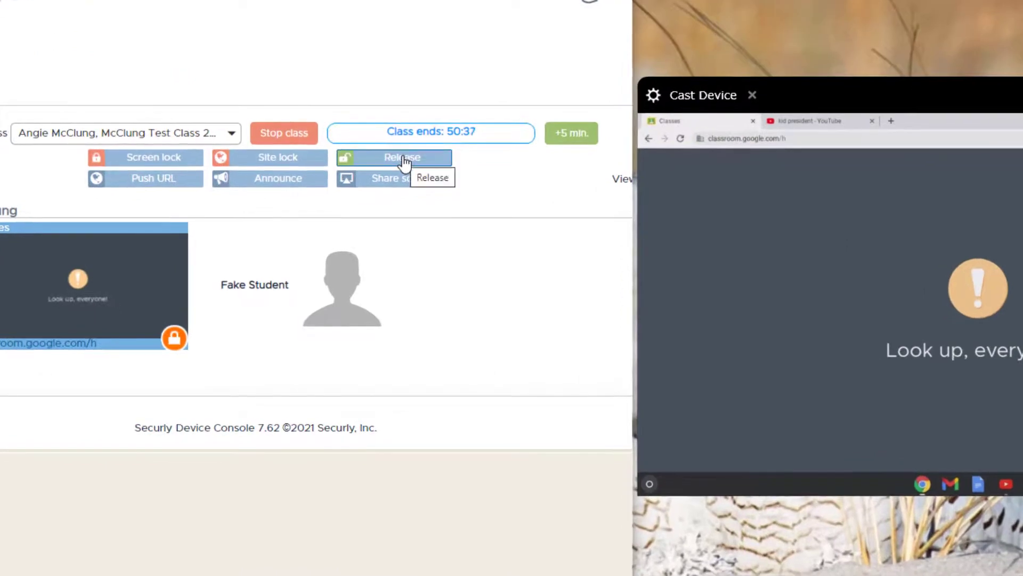
Release the screen lock on every device in the class
left_click(403, 160)
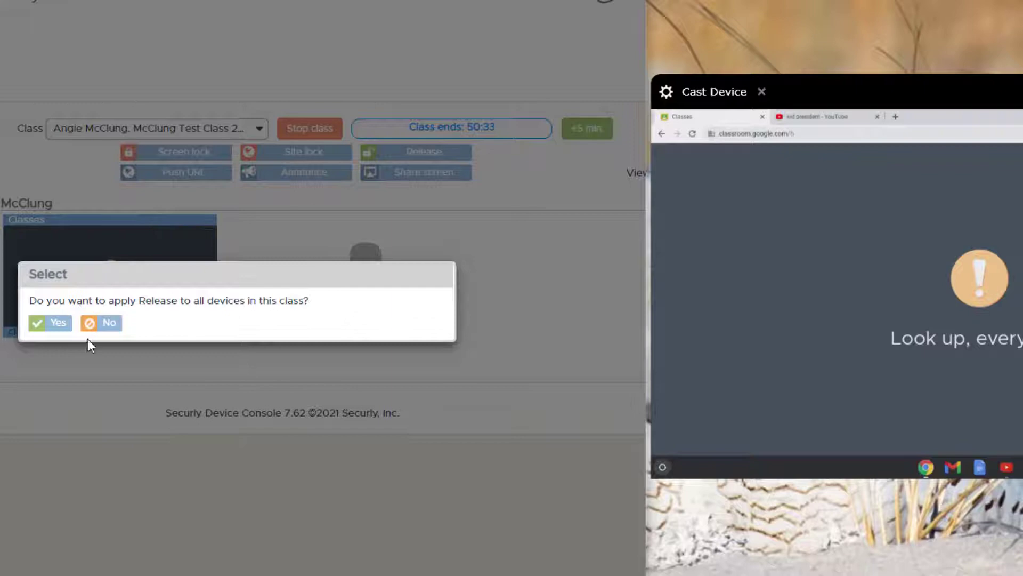
left_click(48, 322)
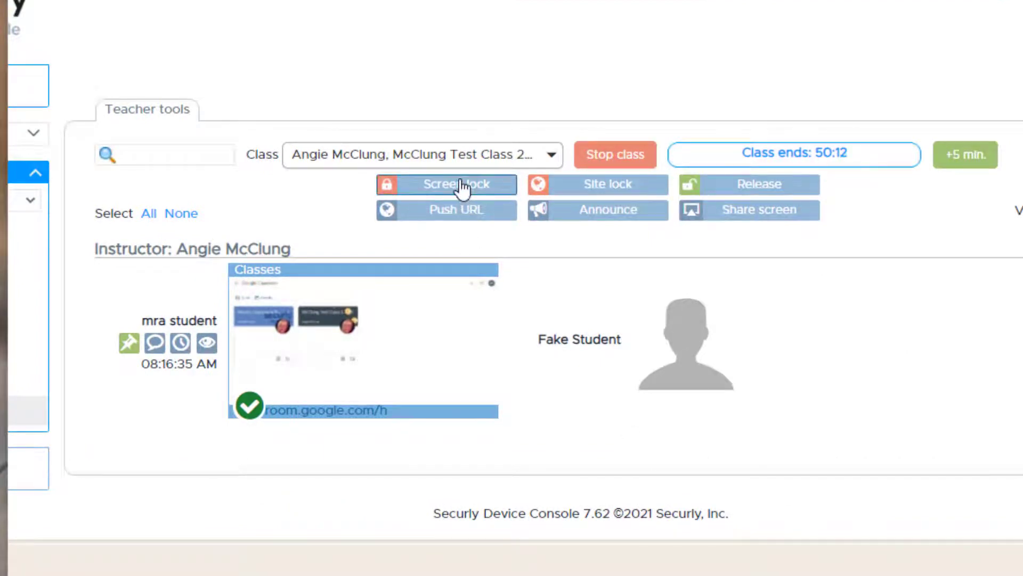
Lock the student screen with 'everyone' changed to 'MRA', then release all devices
left_click(462, 189)
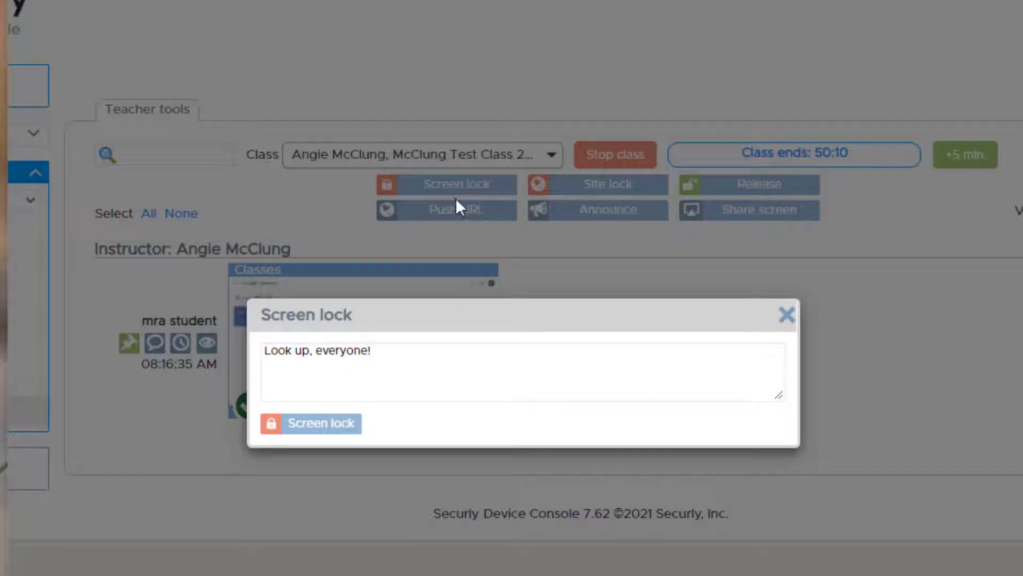
double_click(348, 351)
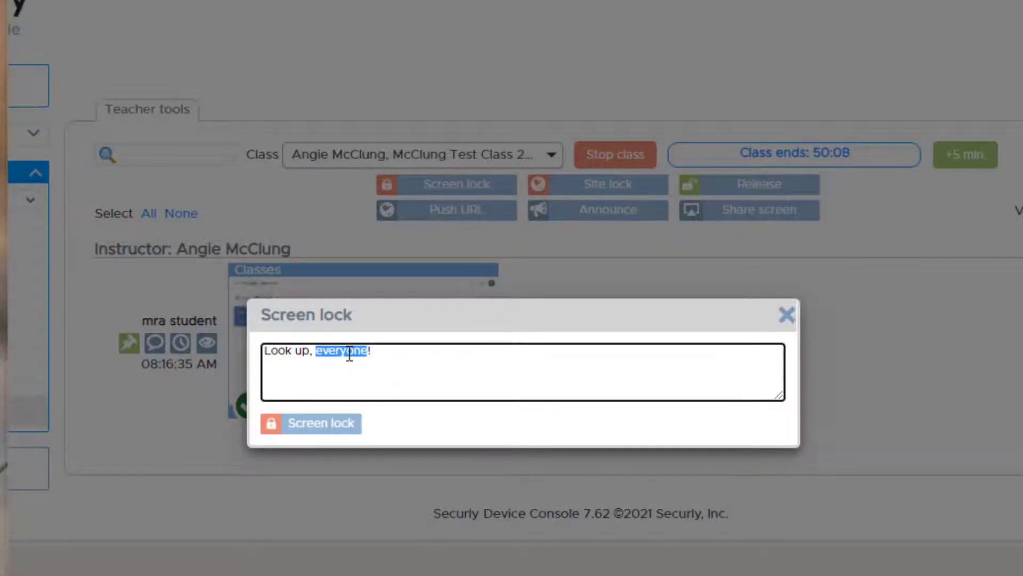
type("MRA")
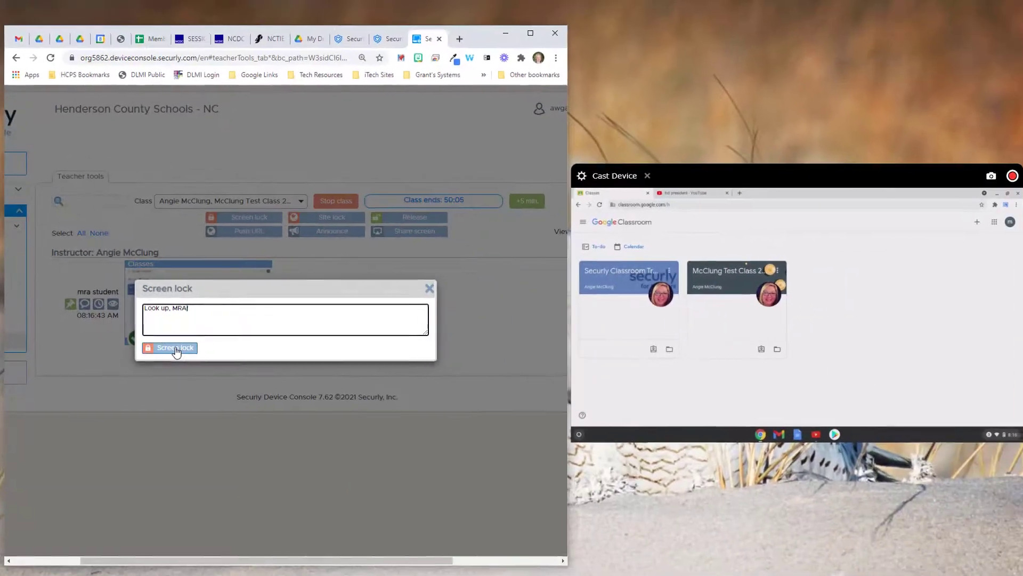
left_click(176, 351)
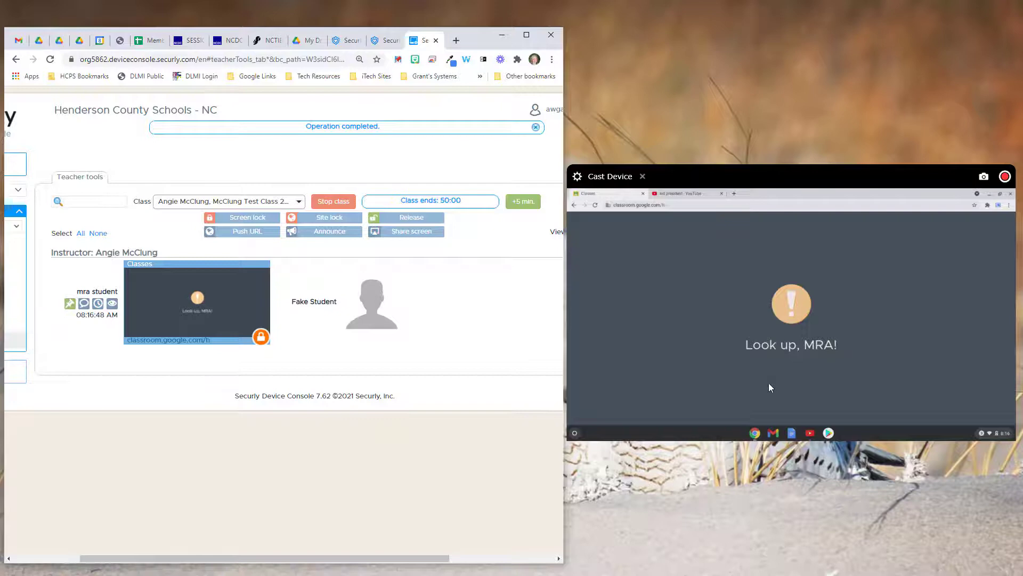
left_click(405, 217)
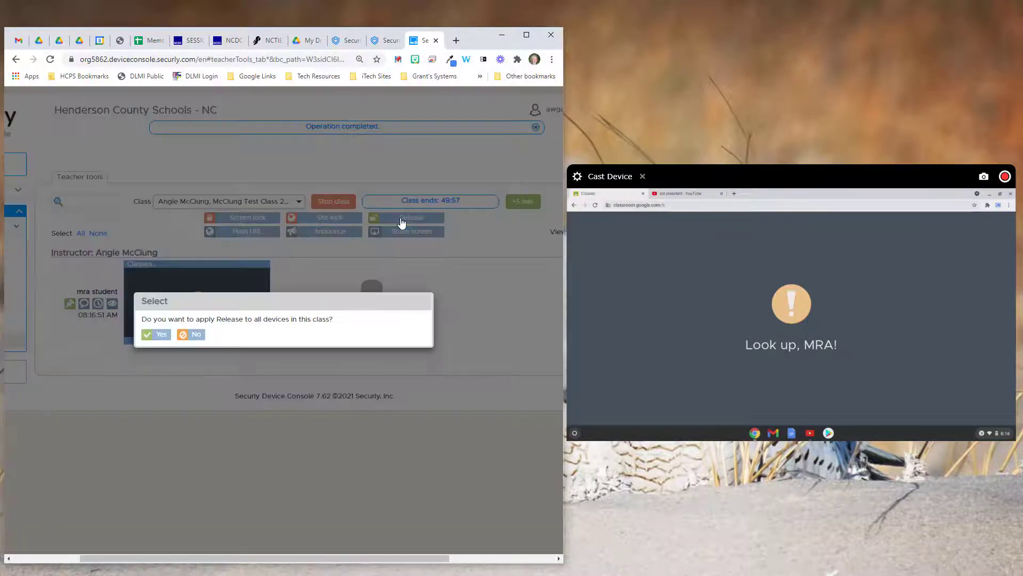
left_click(156, 334)
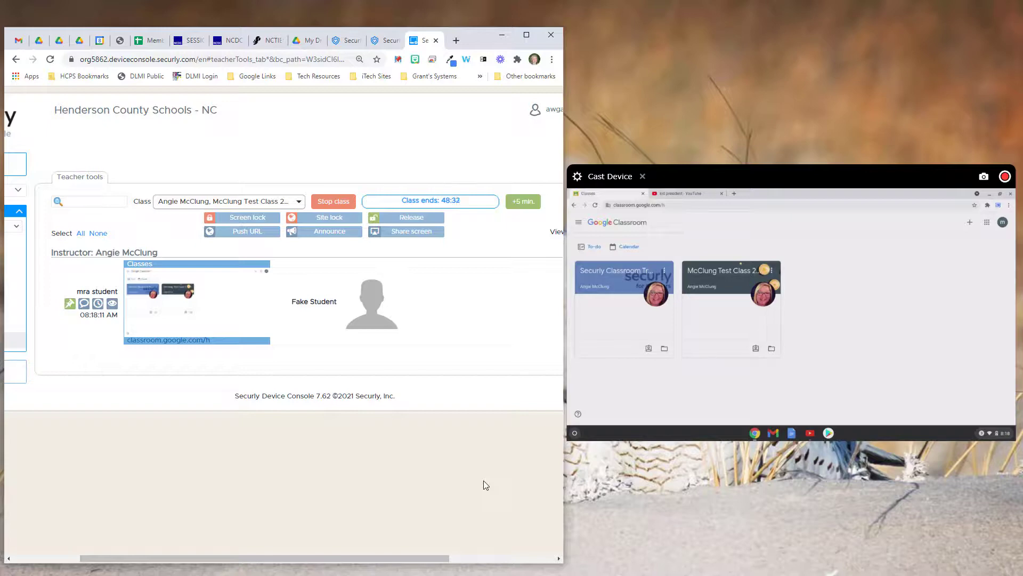
Push URL google.com, named 'Google', to all class devices in place of cnn.com
left_click(242, 231)
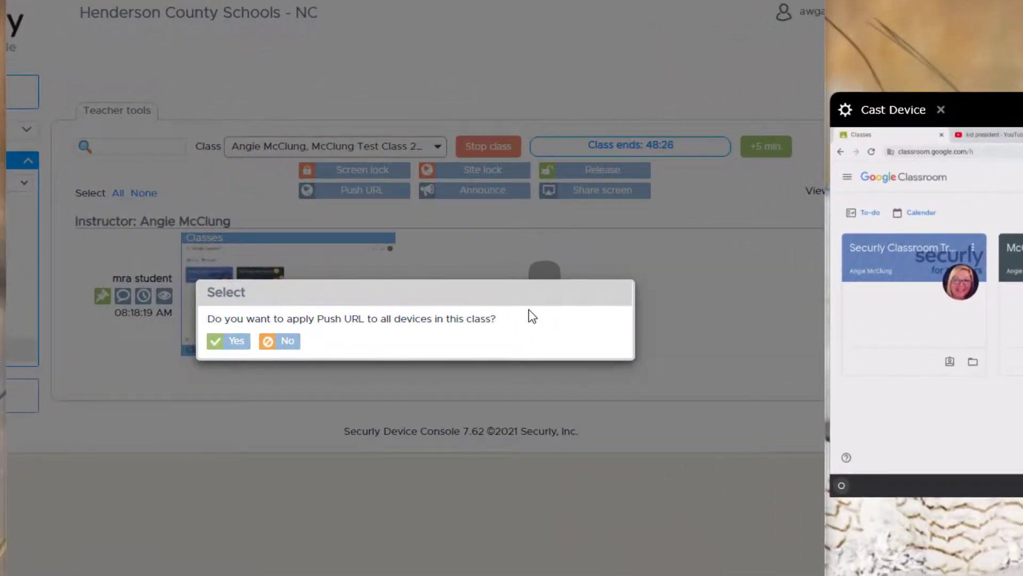
left_click(228, 341)
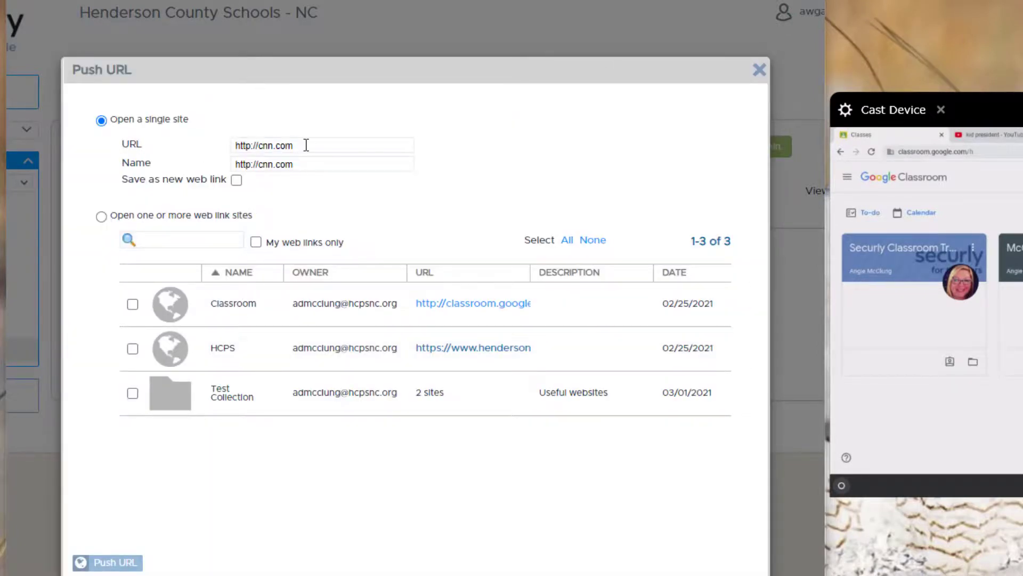
left_click_drag(305, 145, 260, 147)
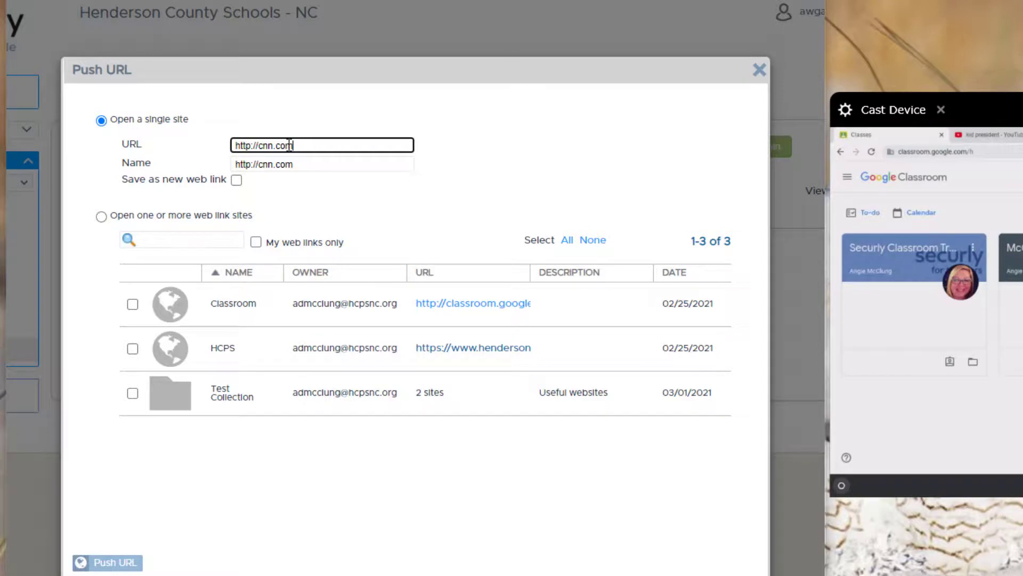
type("google.com")
left_click_drag(295, 164, 234, 164)
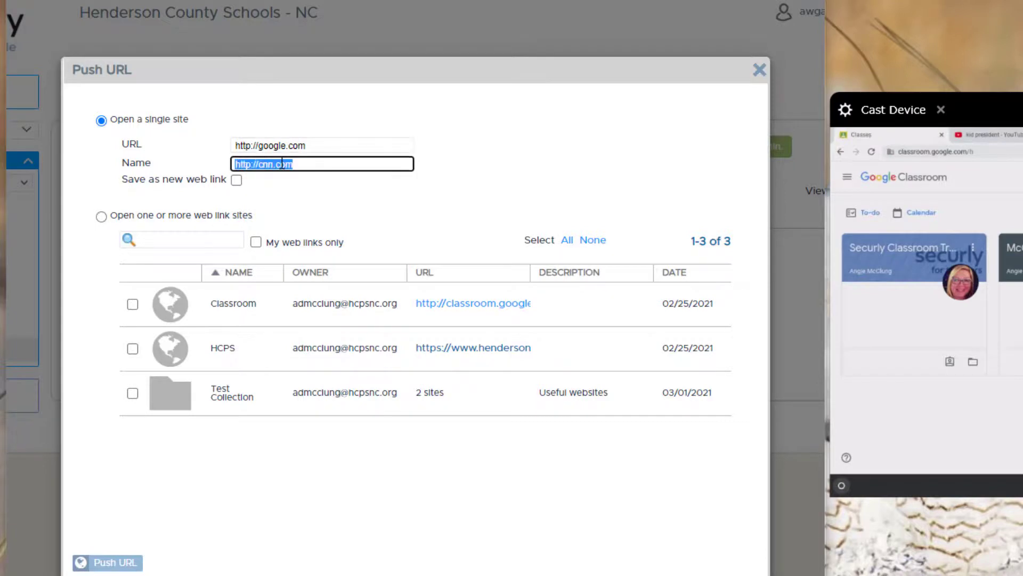
type("Google")
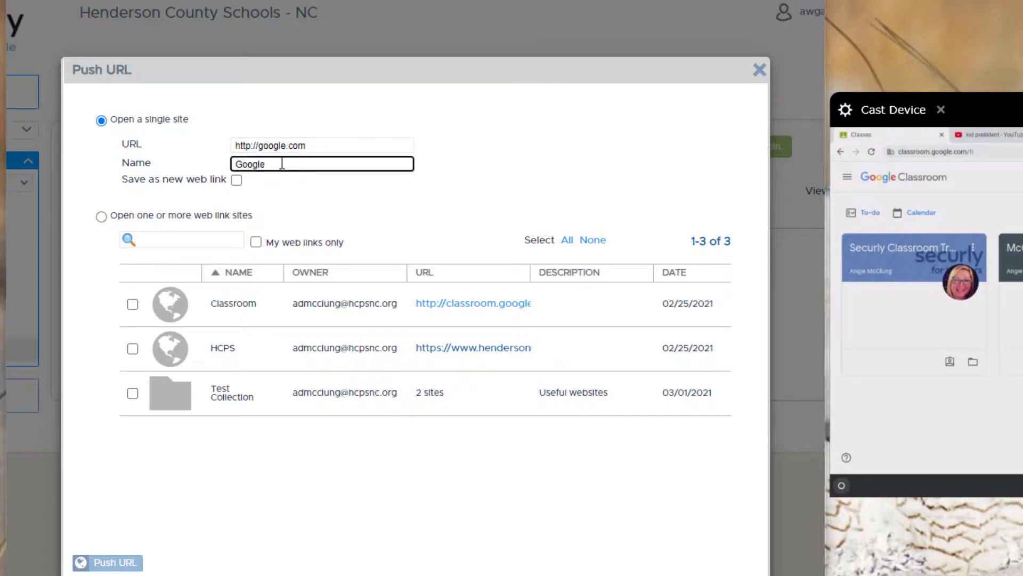
left_click(337, 146)
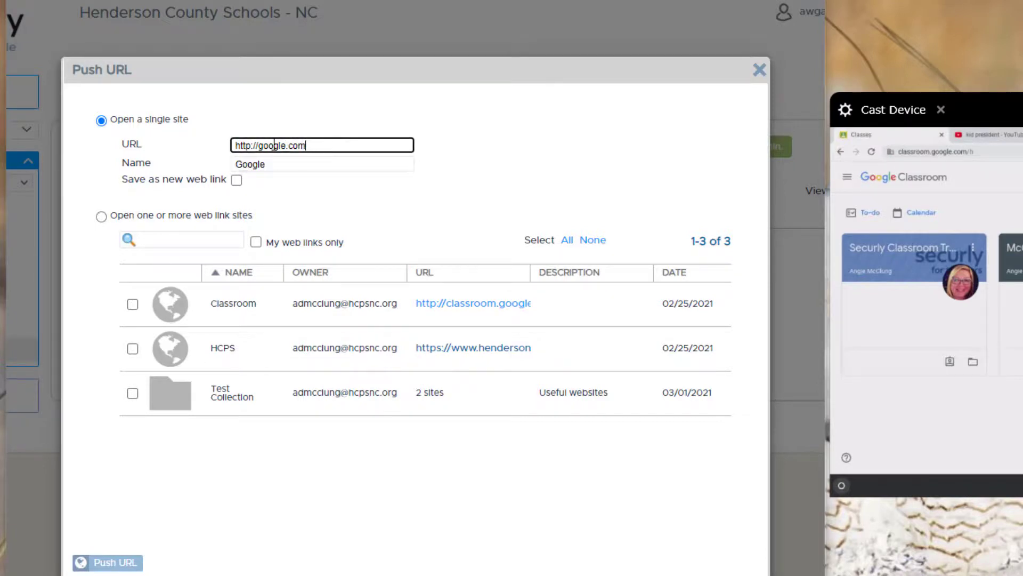
left_click(305, 166)
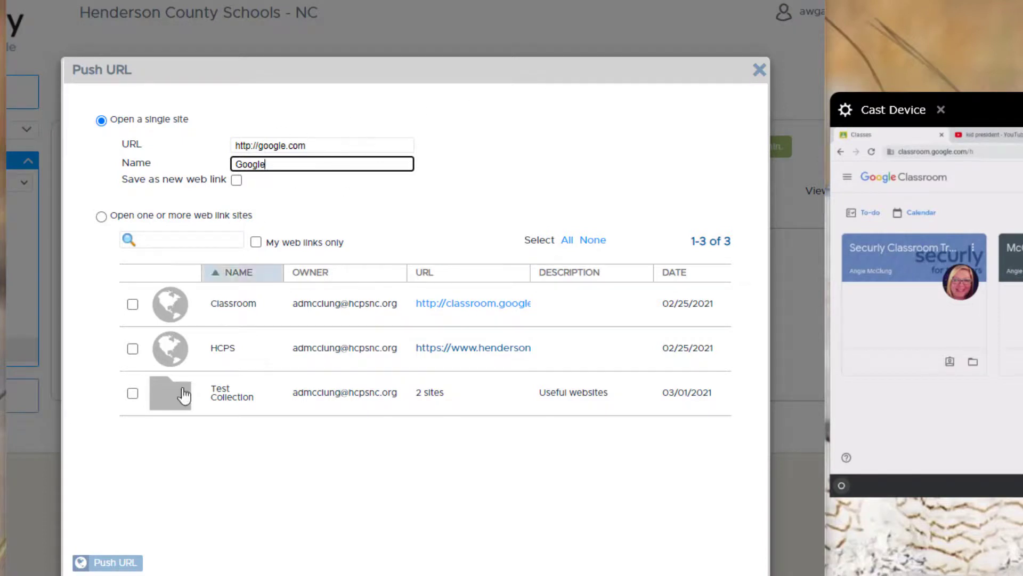
left_click(107, 562)
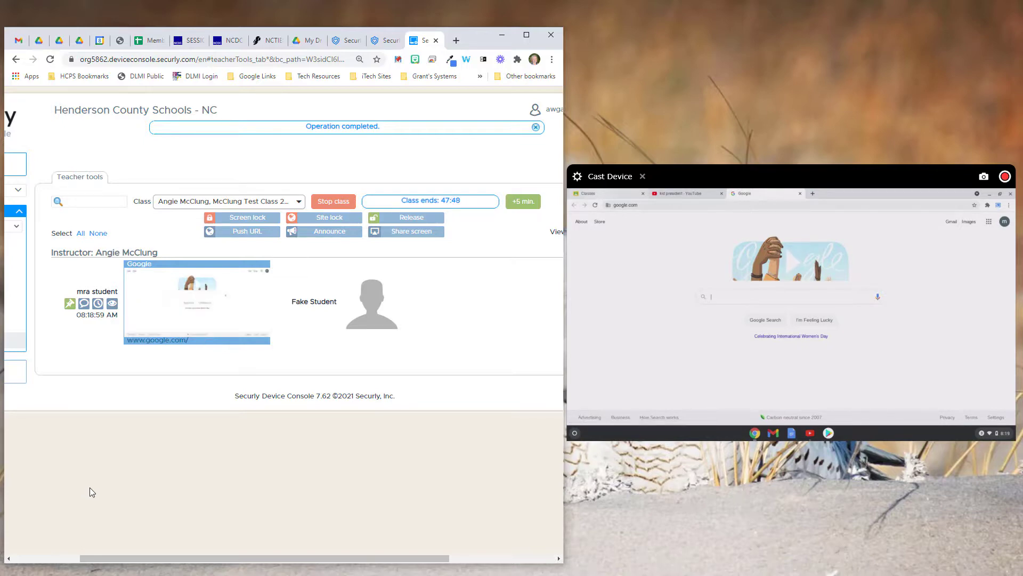
left_click(232, 322)
left_click(248, 231)
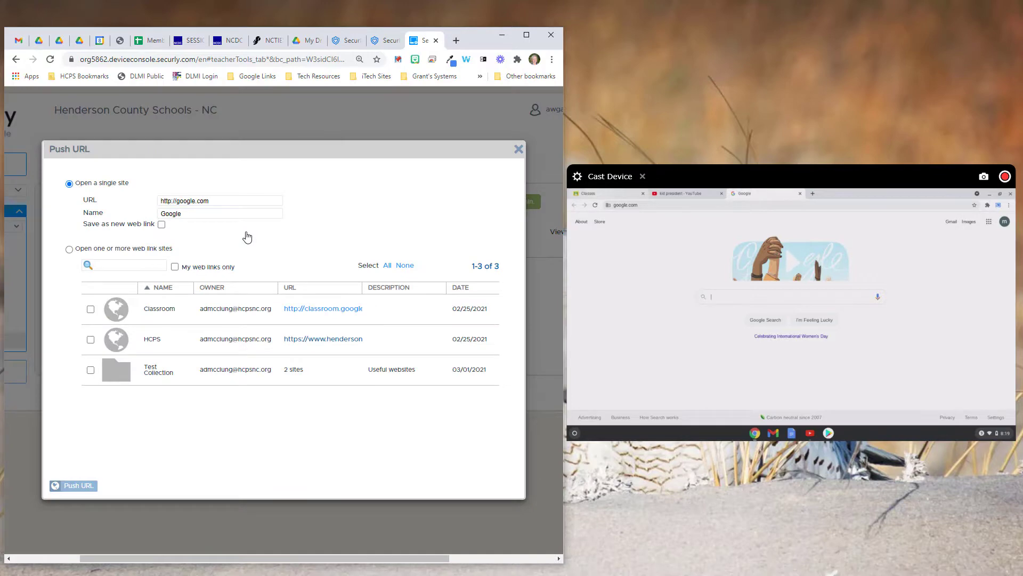
left_click_drag(214, 202, 159, 201)
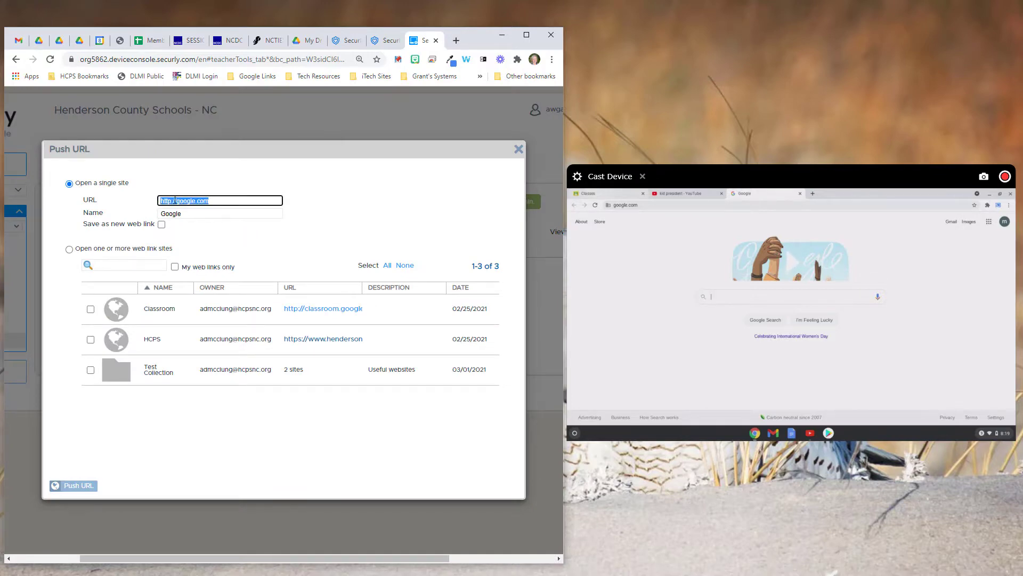
type("www.cnn.com")
key("Tab")
type("CNN")
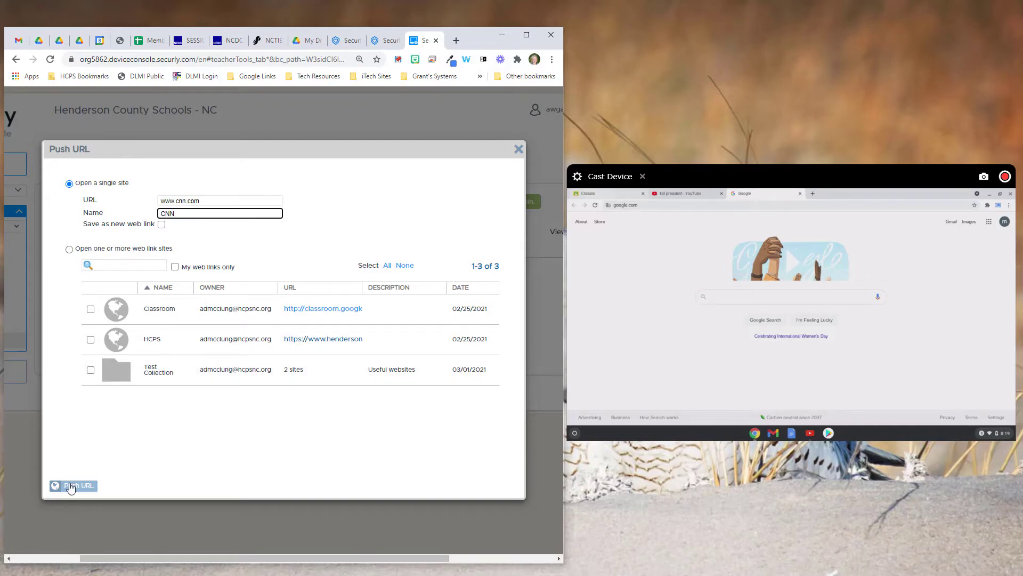
left_click(73, 485)
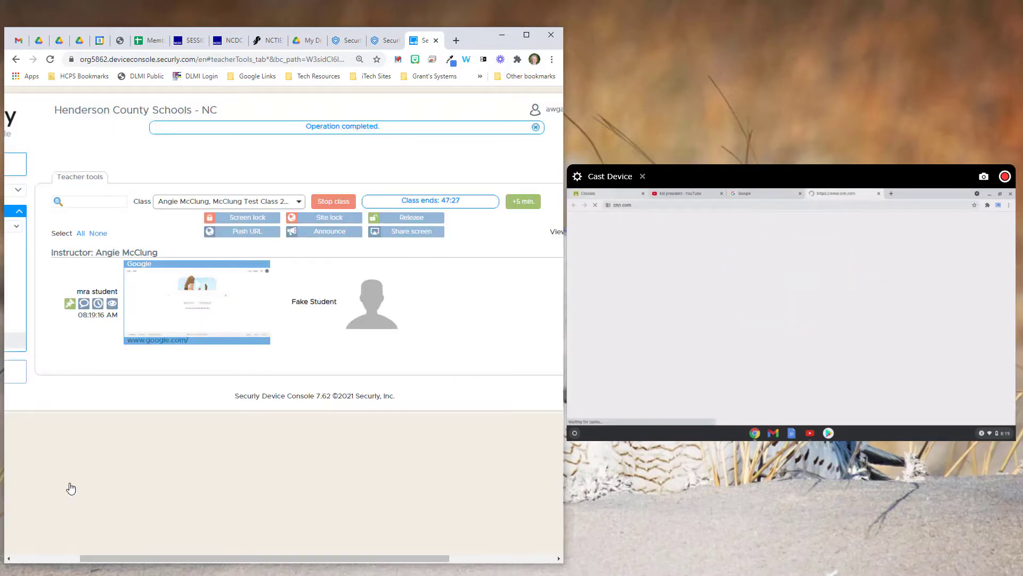